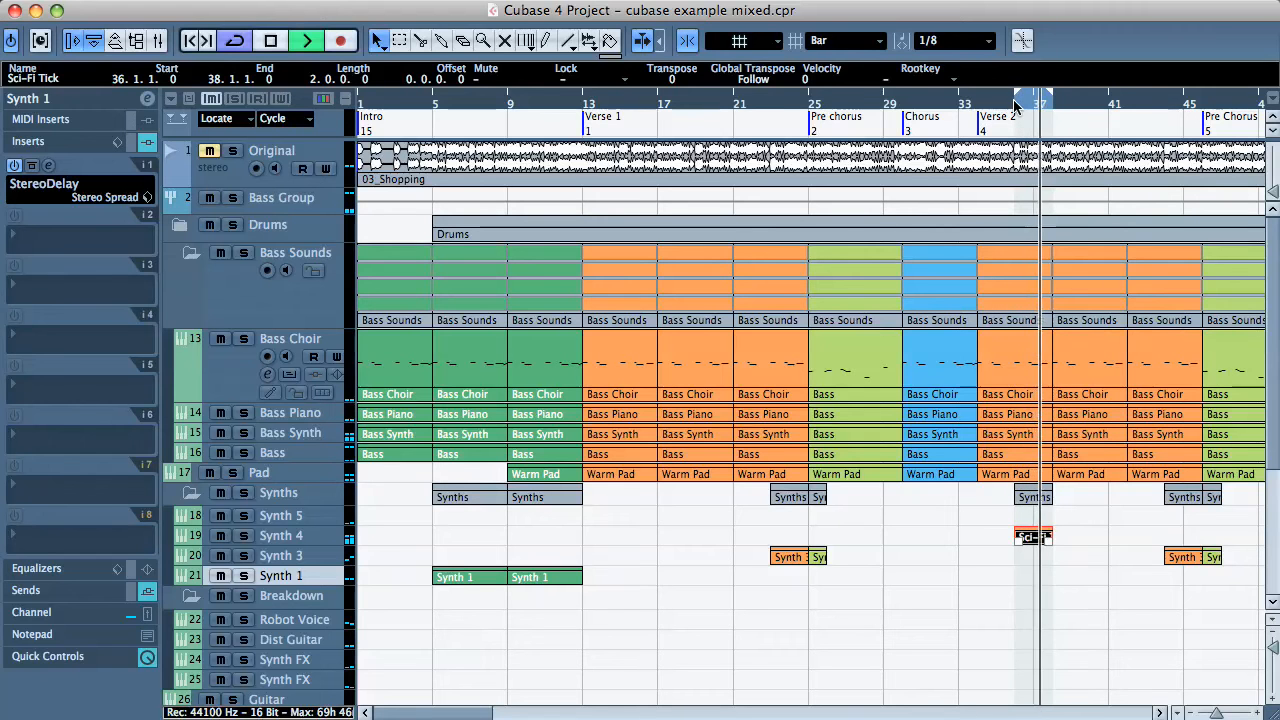
Stop playback, solo the Original track and listen to it from bar 36 at the start of the cycle range
{"action": "key", "text": "space"}
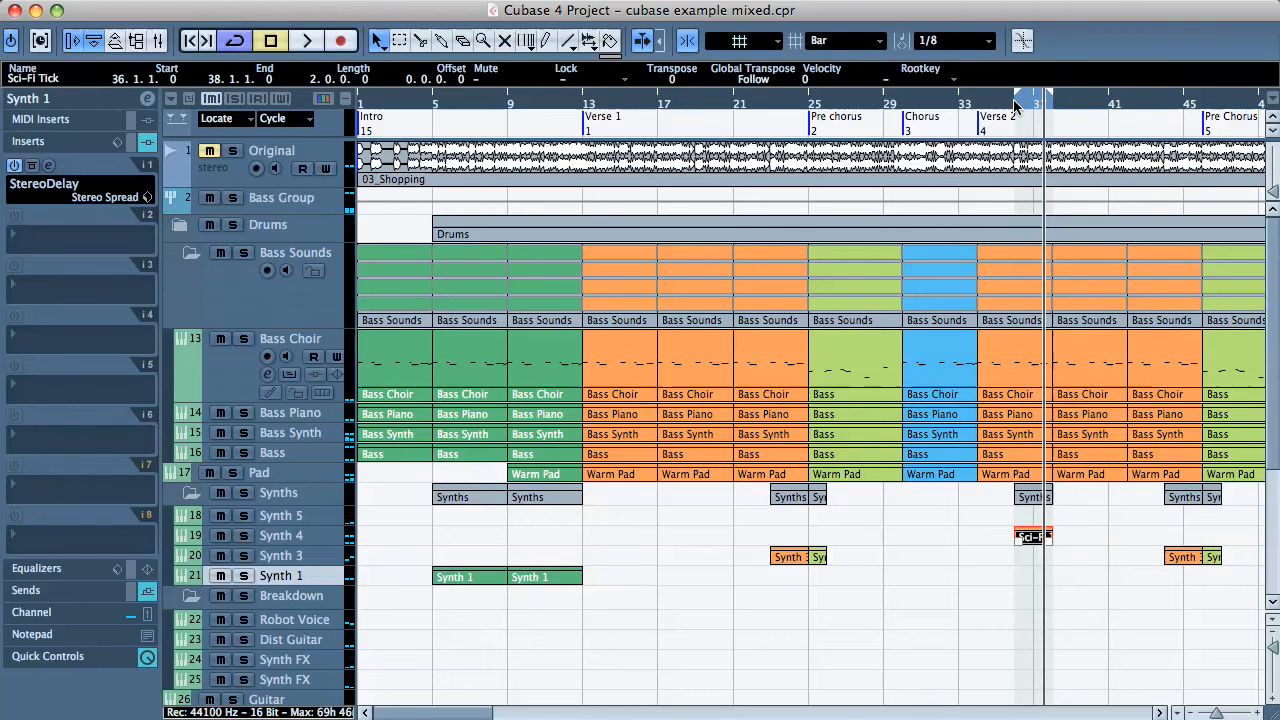
{"action": "left_click", "coordinate": [232, 151]}
{"action": "left_click", "coordinate": [1010, 100]}
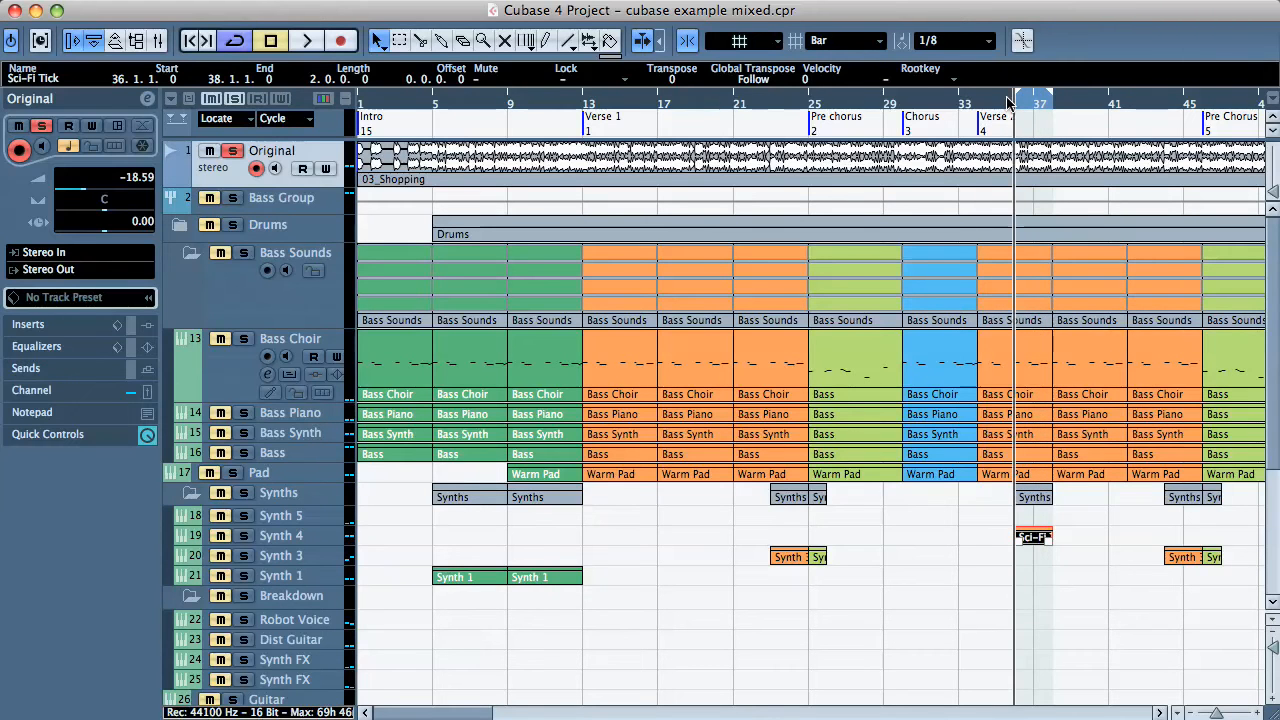
{"action": "key", "text": "space"}
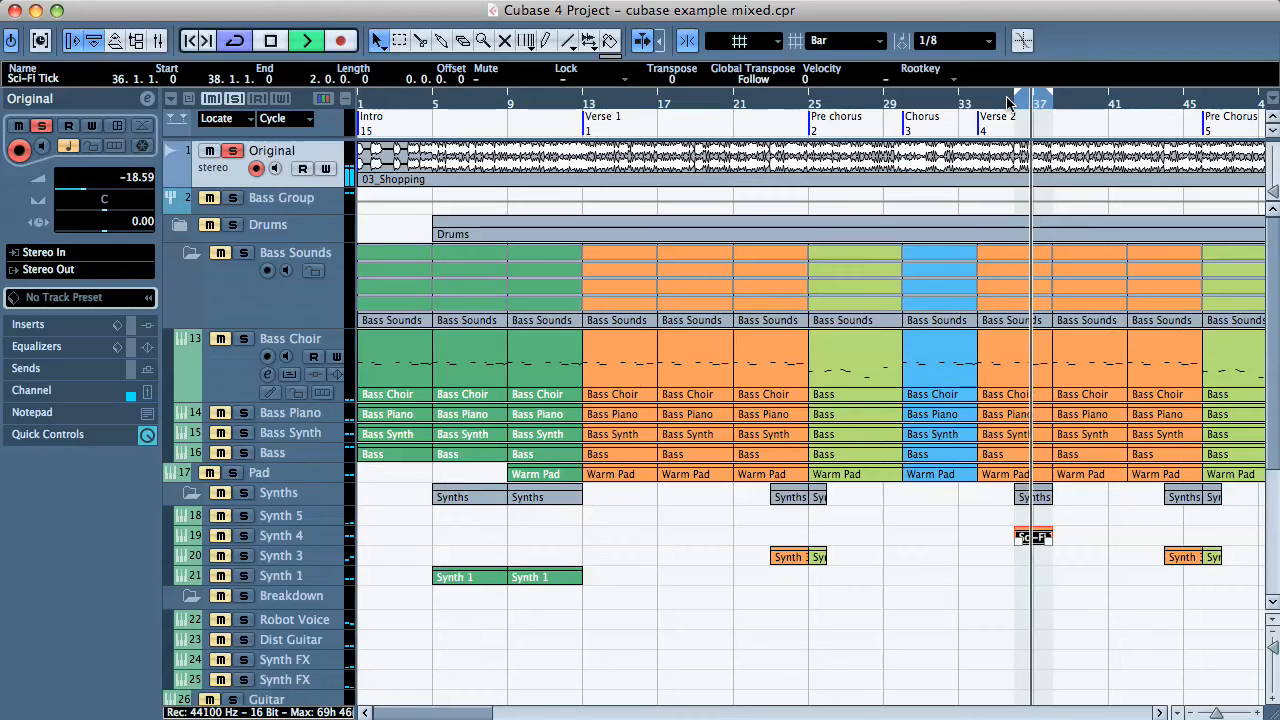
{"action": "key", "text": "space"}
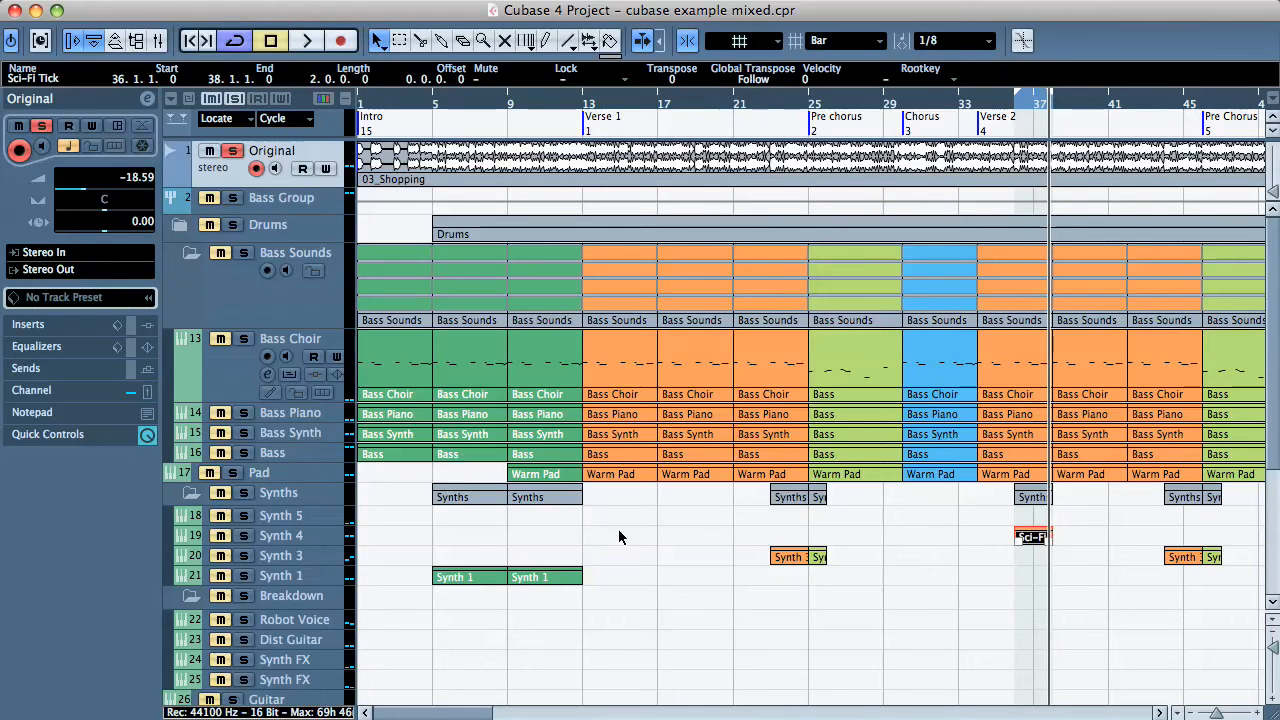
Examine the notes of the Sci-Fi Tick part on the Synth 4 track in the Key Editor, and close the editor
{"action": "double_click", "coordinate": [1020, 535]}
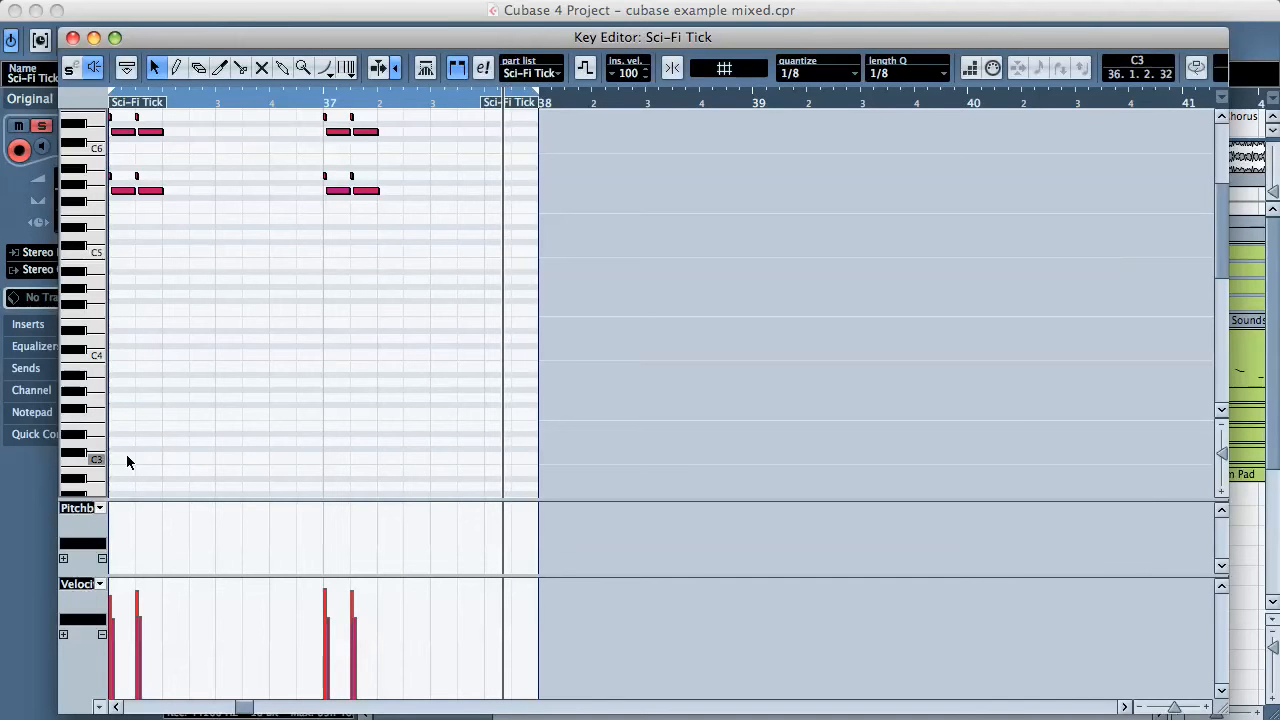
{"action": "left_click", "coordinate": [72, 38]}
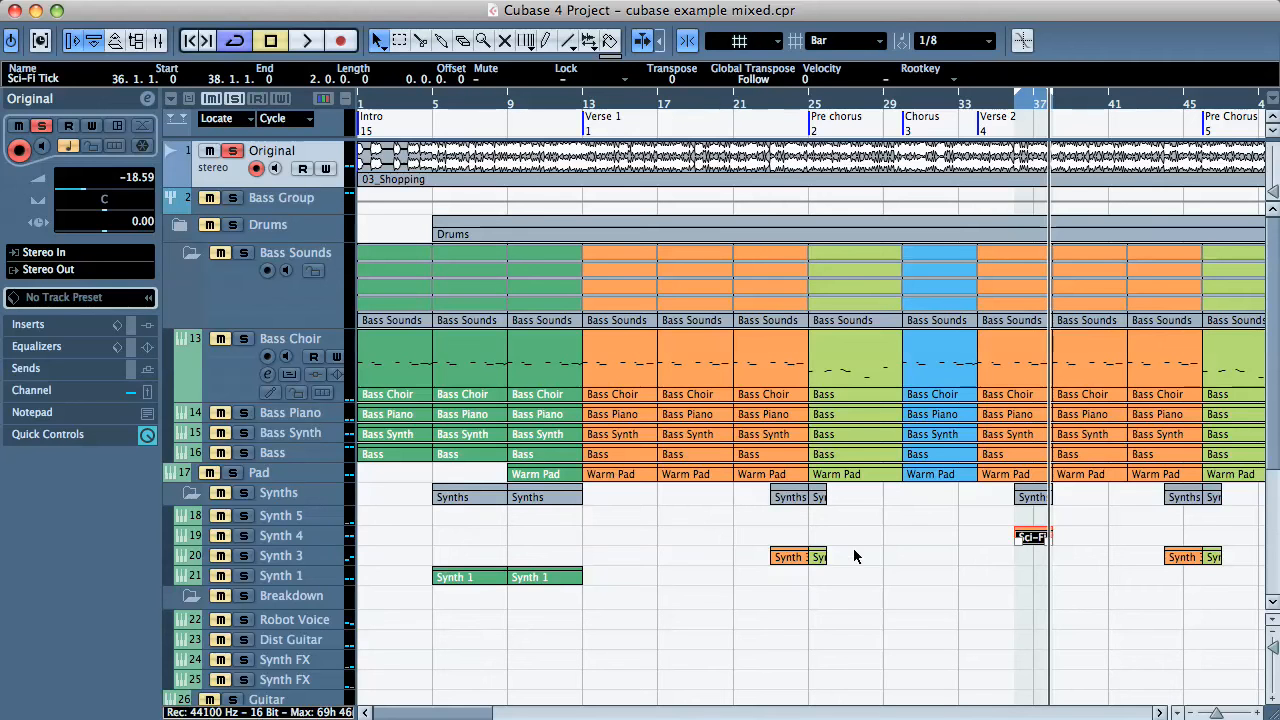
Select the Synth 4 track, review the delay effects available for its first insert and open the PingPongDelay settings
{"action": "left_click", "coordinate": [300, 536]}
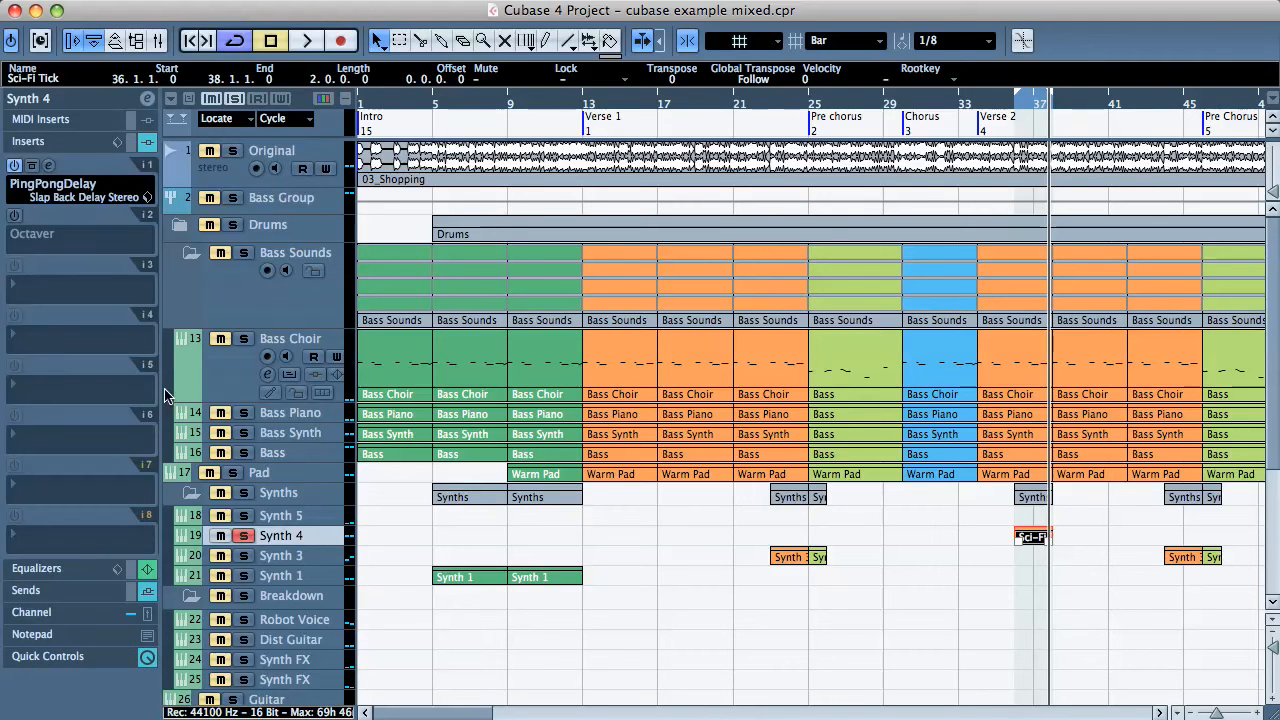
{"action": "left_click", "coordinate": [104, 189]}
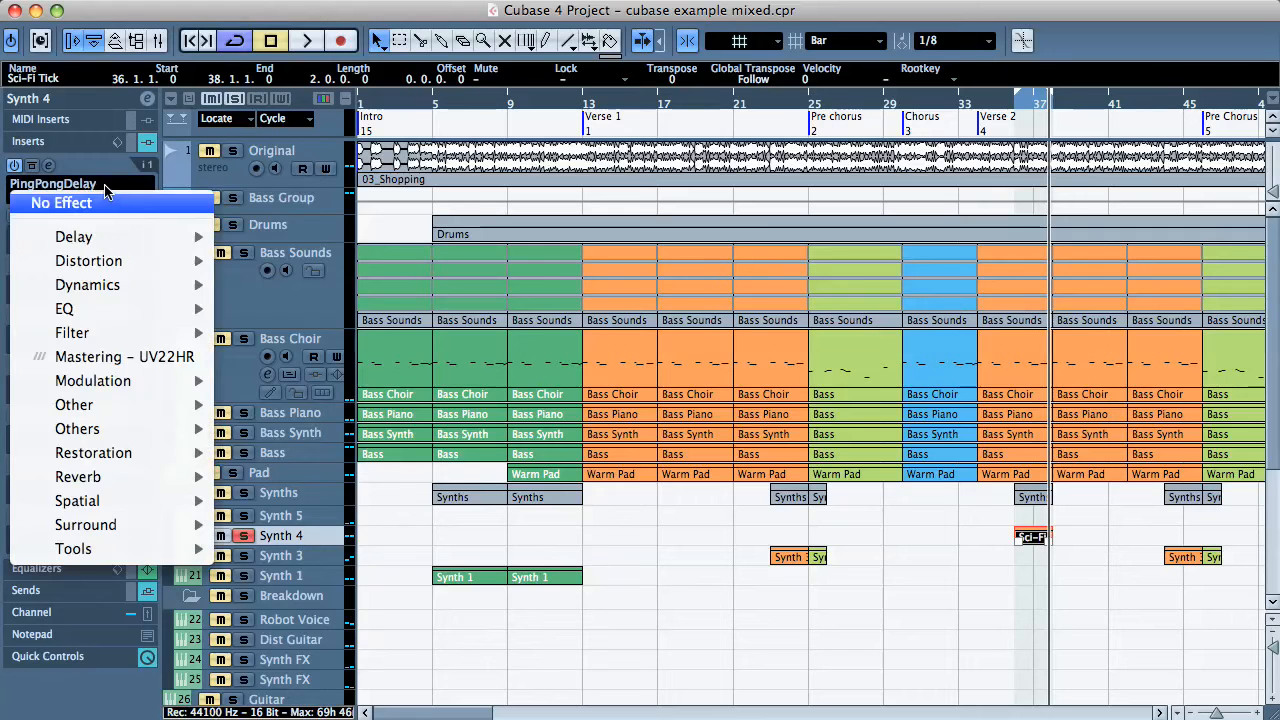
{"action": "mouse_move", "coordinate": [106, 244]}
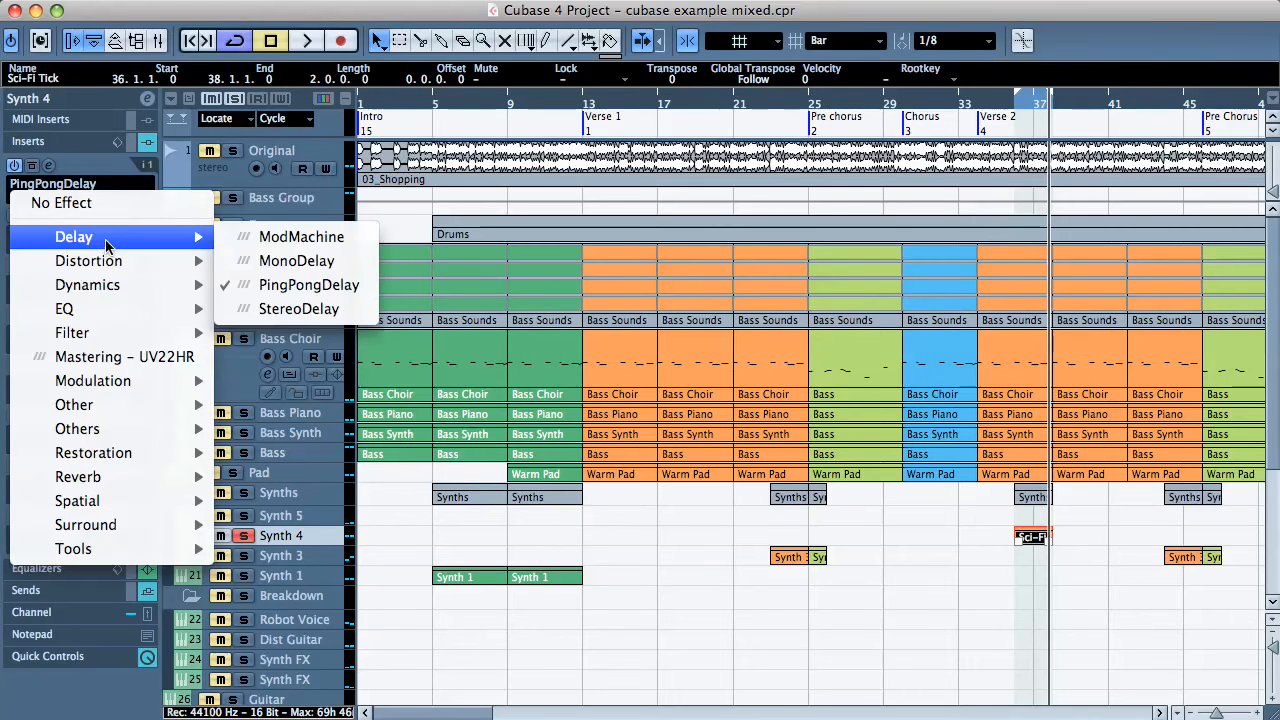
{"action": "left_click", "coordinate": [89, 162]}
{"action": "left_click", "coordinate": [49, 166]}
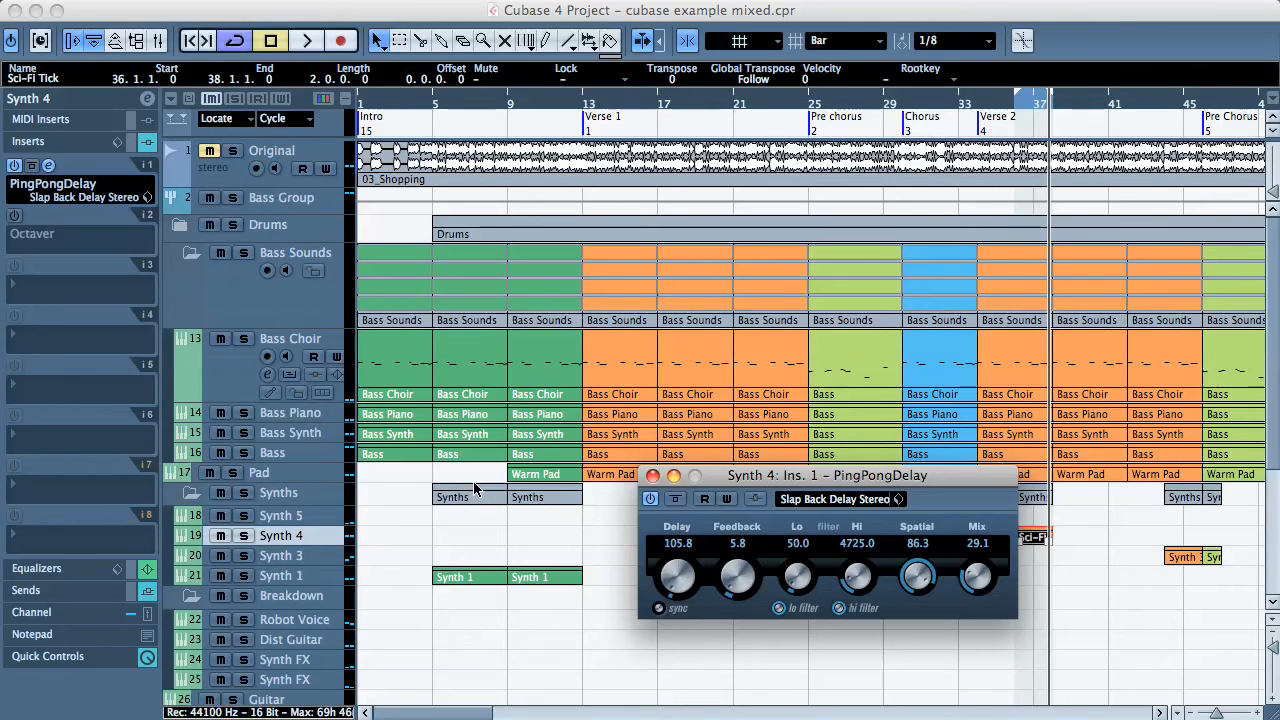
Solo Synth 4 and compare its sound with PingPongDelay bypassed and active during playback, and close the effect window
{"action": "key", "text": "s"}
{"action": "key", "text": "space"}
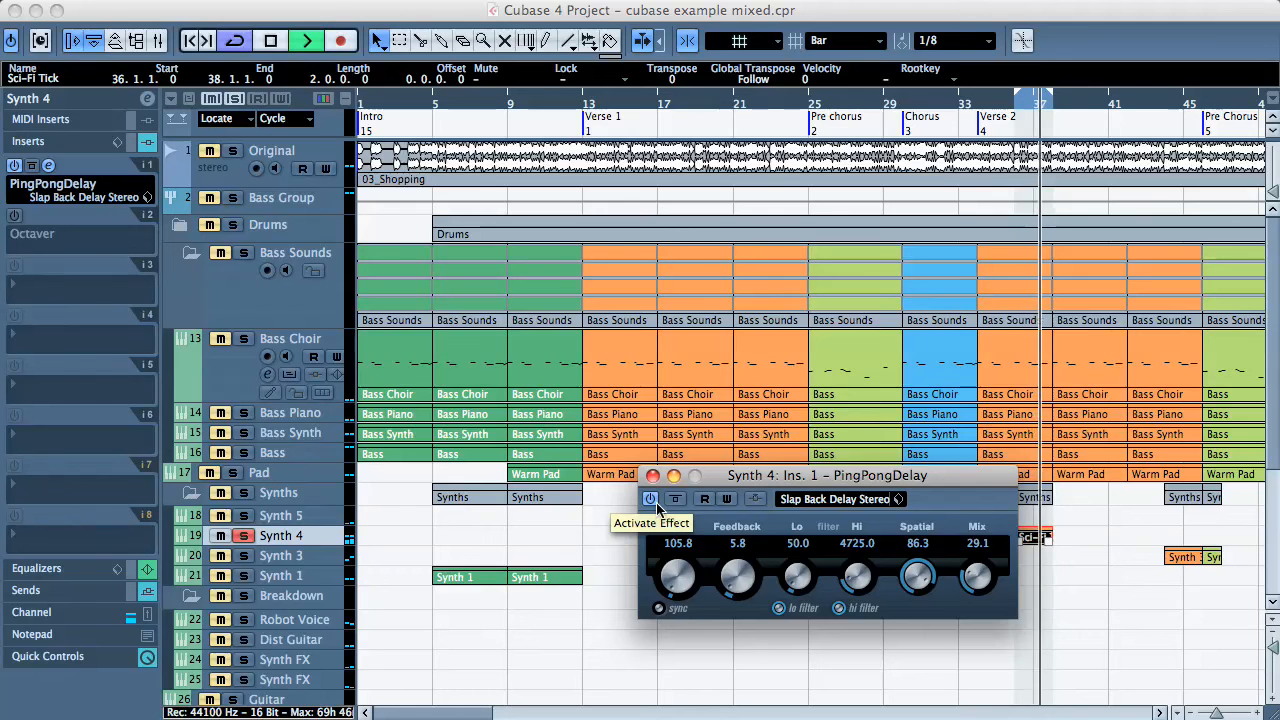
{"action": "left_click", "coordinate": [652, 500]}
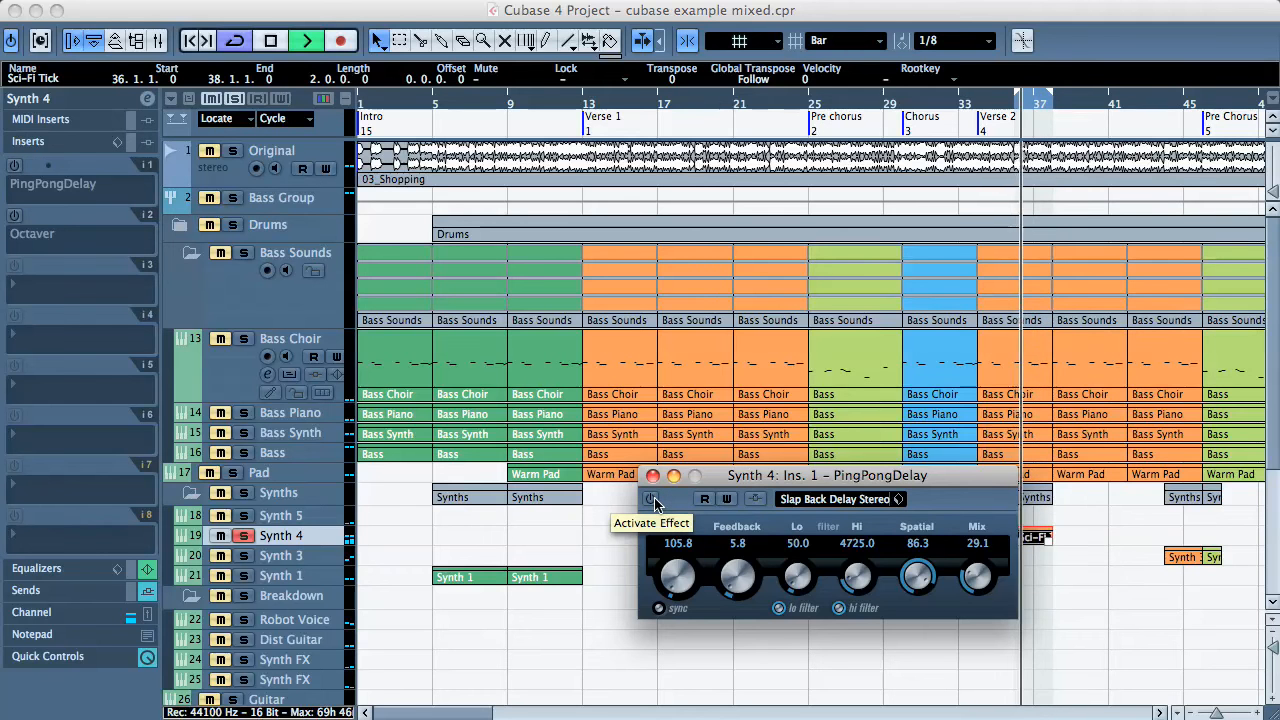
{"action": "left_click", "coordinate": [652, 500]}
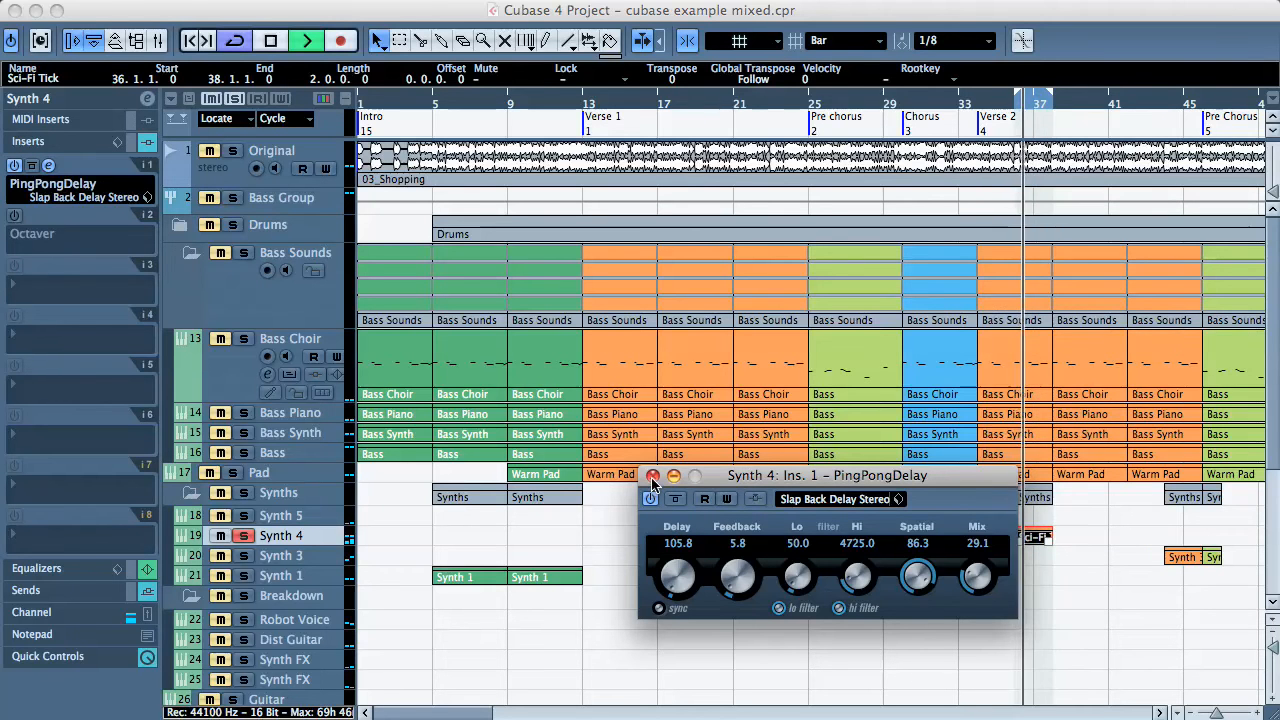
{"action": "left_click", "coordinate": [652, 477]}
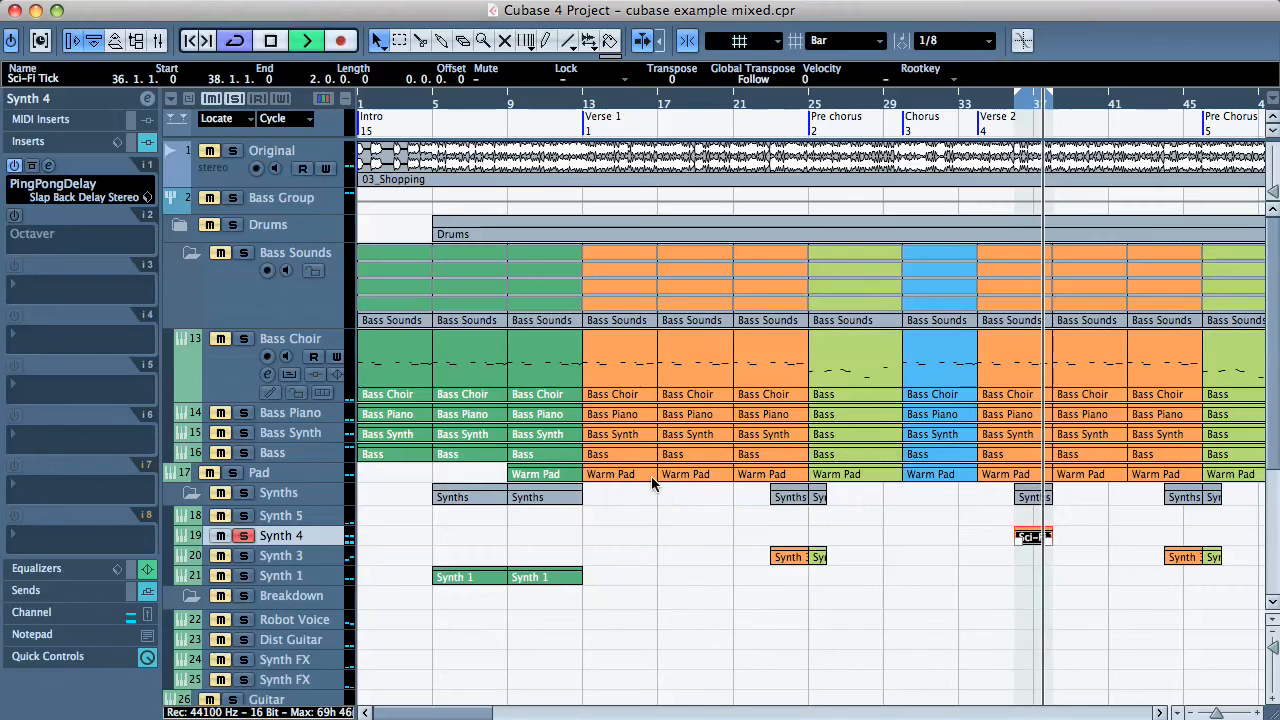
{"action": "key", "text": "space"}
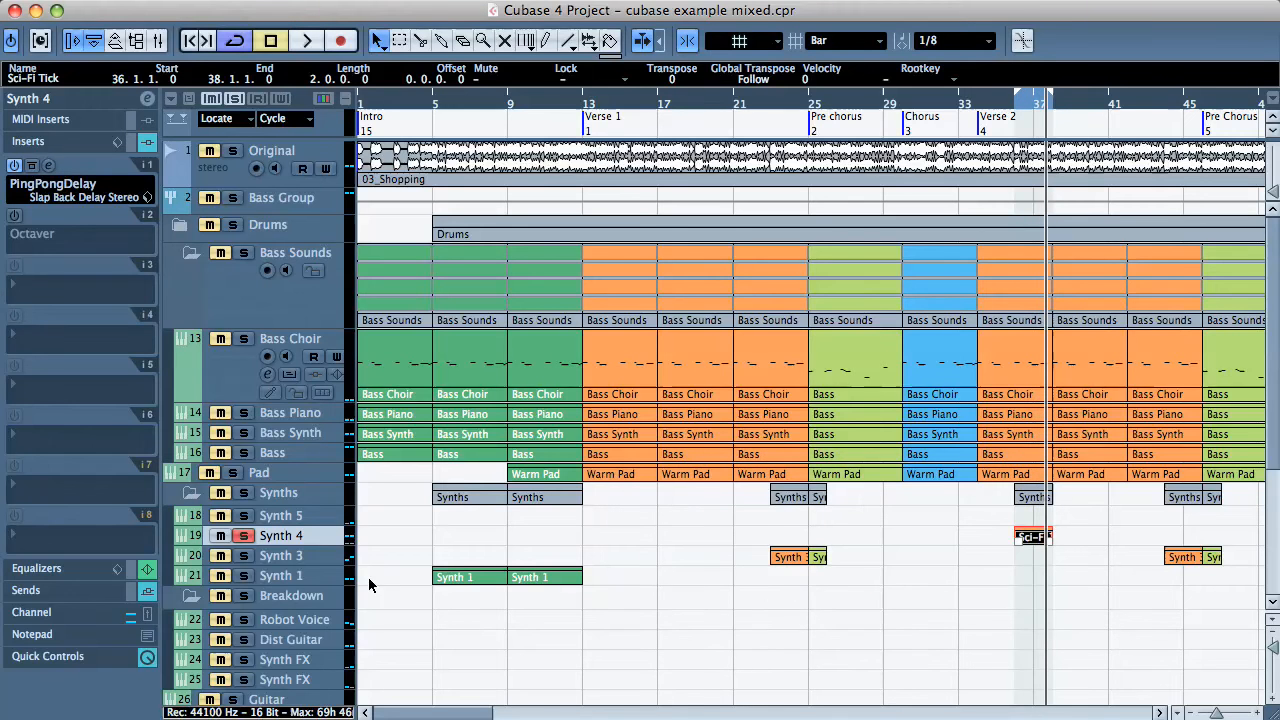
Unsolo Synth 4 and listen to the cycle range from bar 36 within the full mix
{"action": "left_click", "coordinate": [246, 537]}
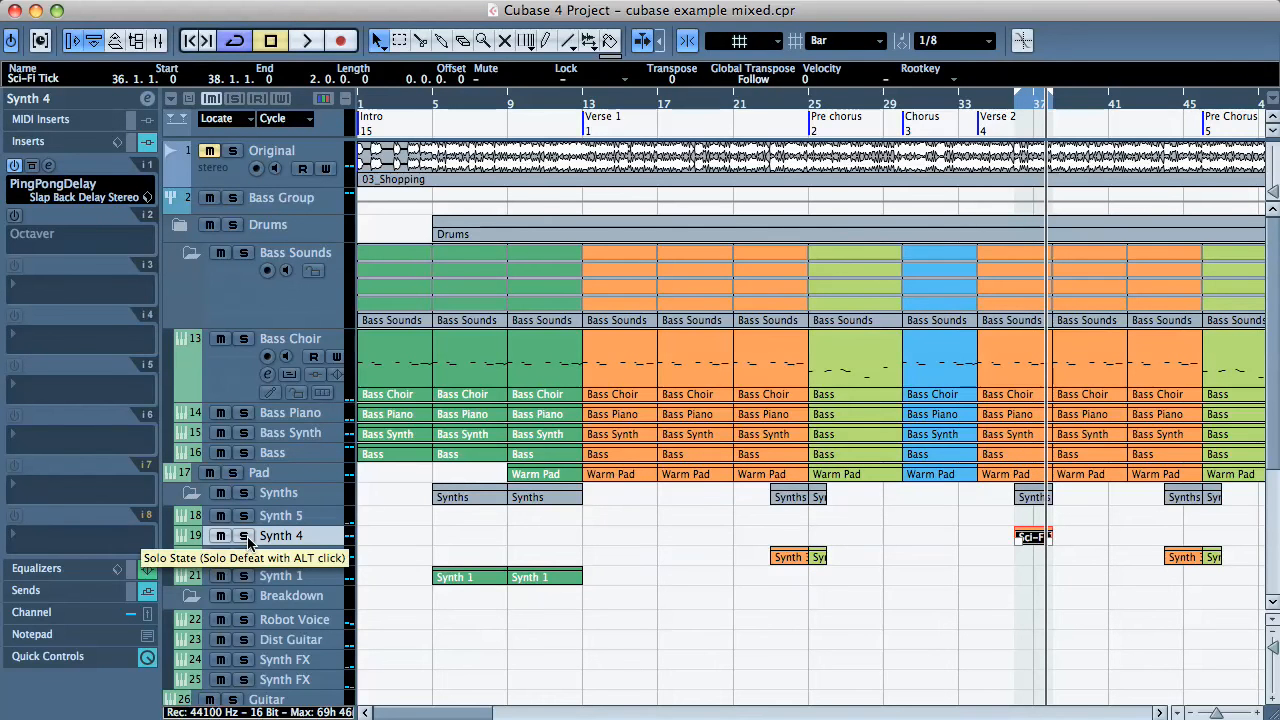
{"action": "left_click", "coordinate": [1006, 108]}
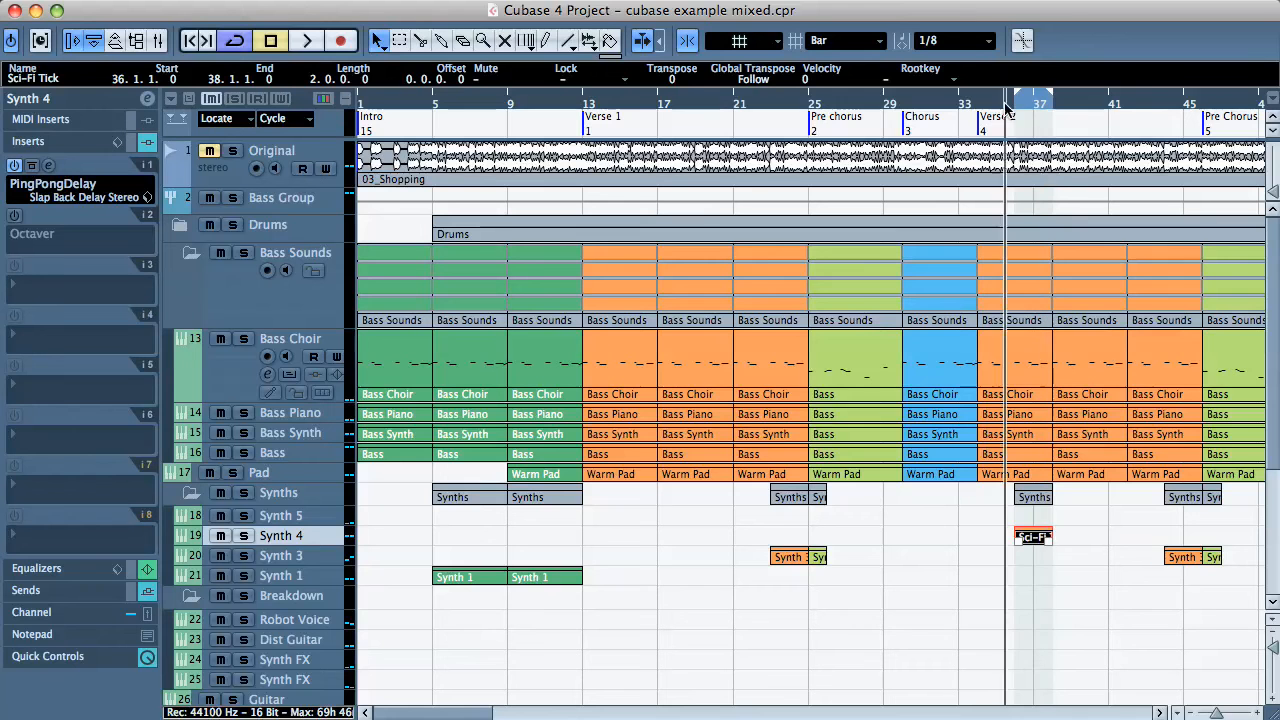
{"action": "key", "text": "KP_1"}
{"action": "key", "text": "space"}
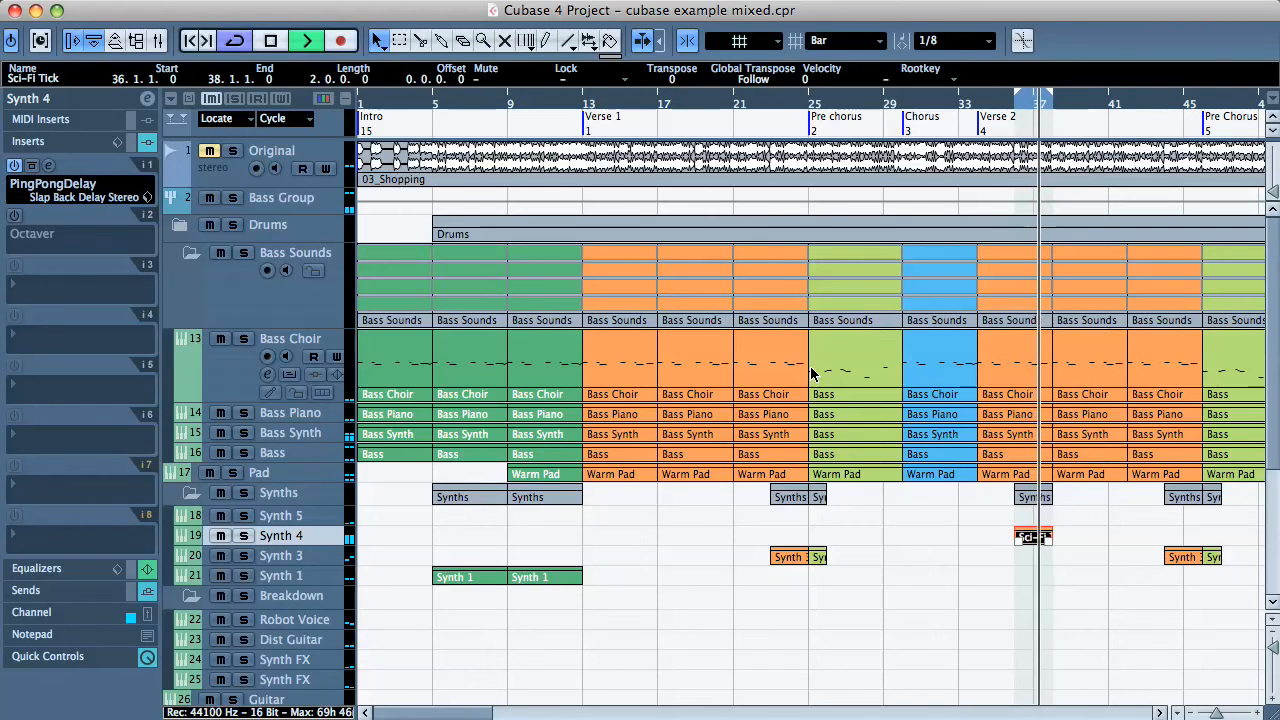
{"action": "key", "text": "space"}
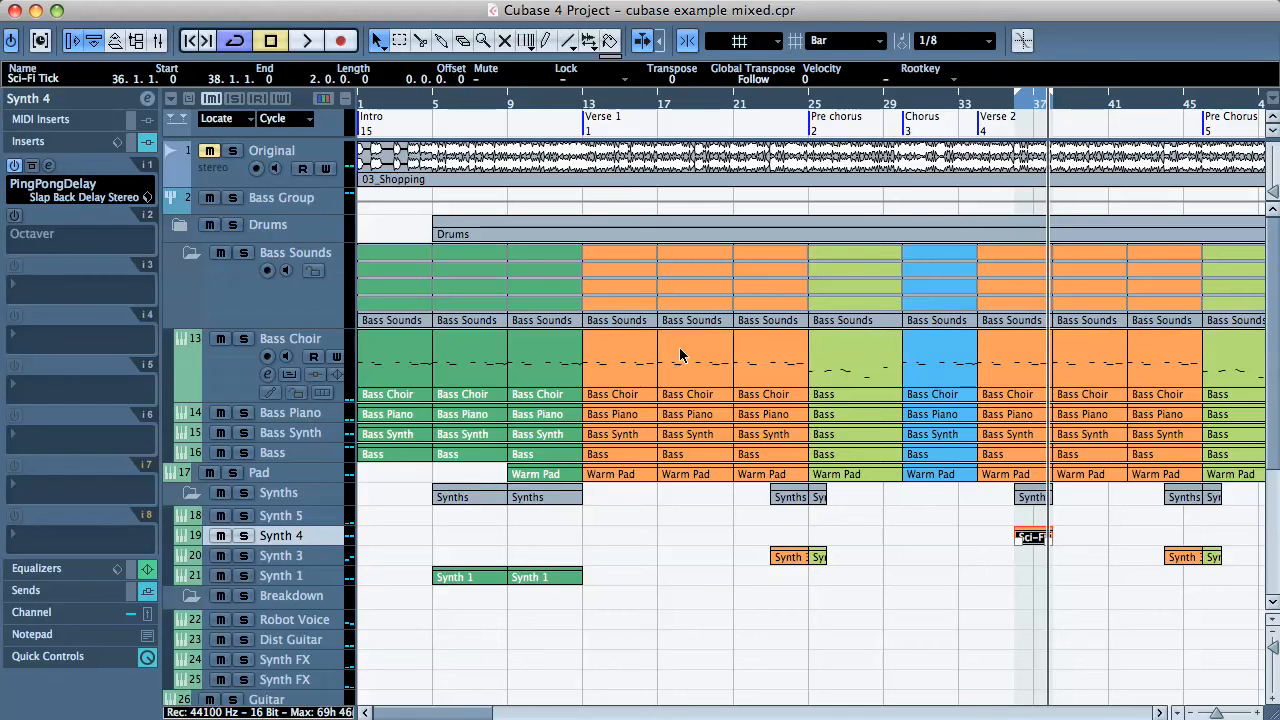
Place the playhead near bar 24, over the first Synth 3 part before the Pre chorus
{"action": "left_click", "coordinate": [1185, 113]}
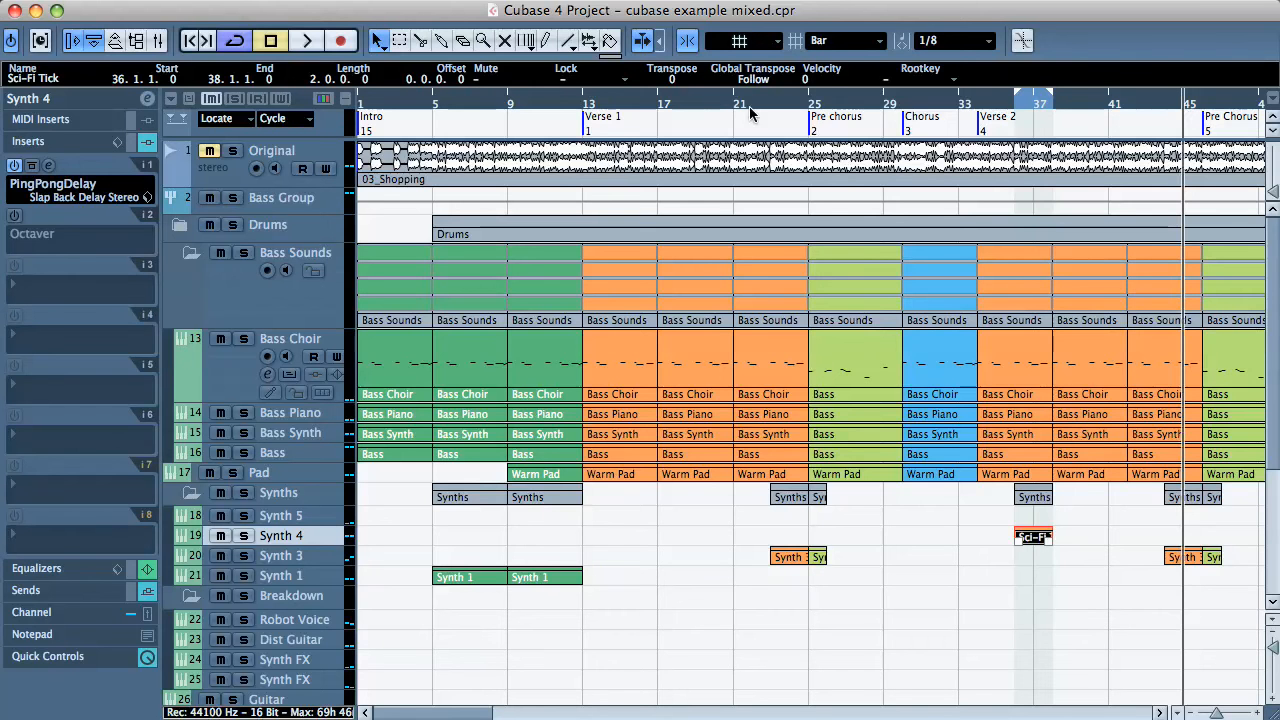
{"action": "left_click", "coordinate": [688, 108]}
{"action": "left_click_drag", "start_coordinate": [681, 104], "coordinate": [631, 124]}
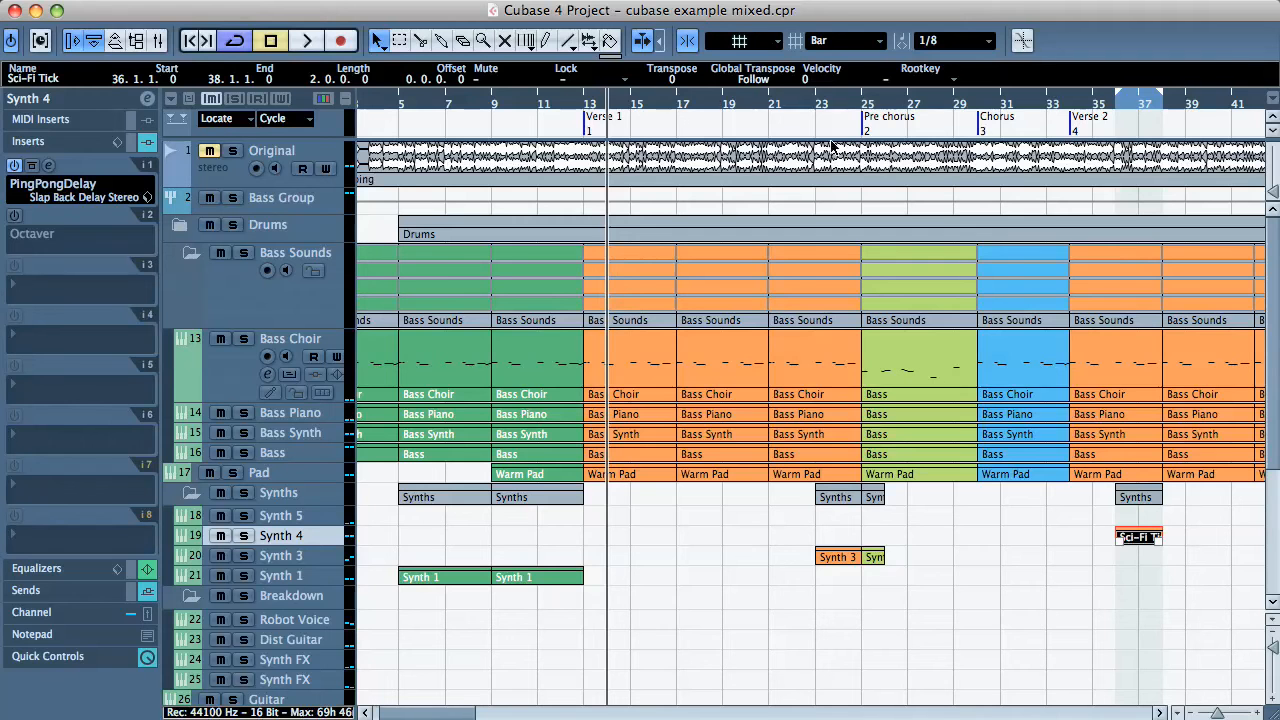
{"action": "left_click", "coordinate": [835, 104]}
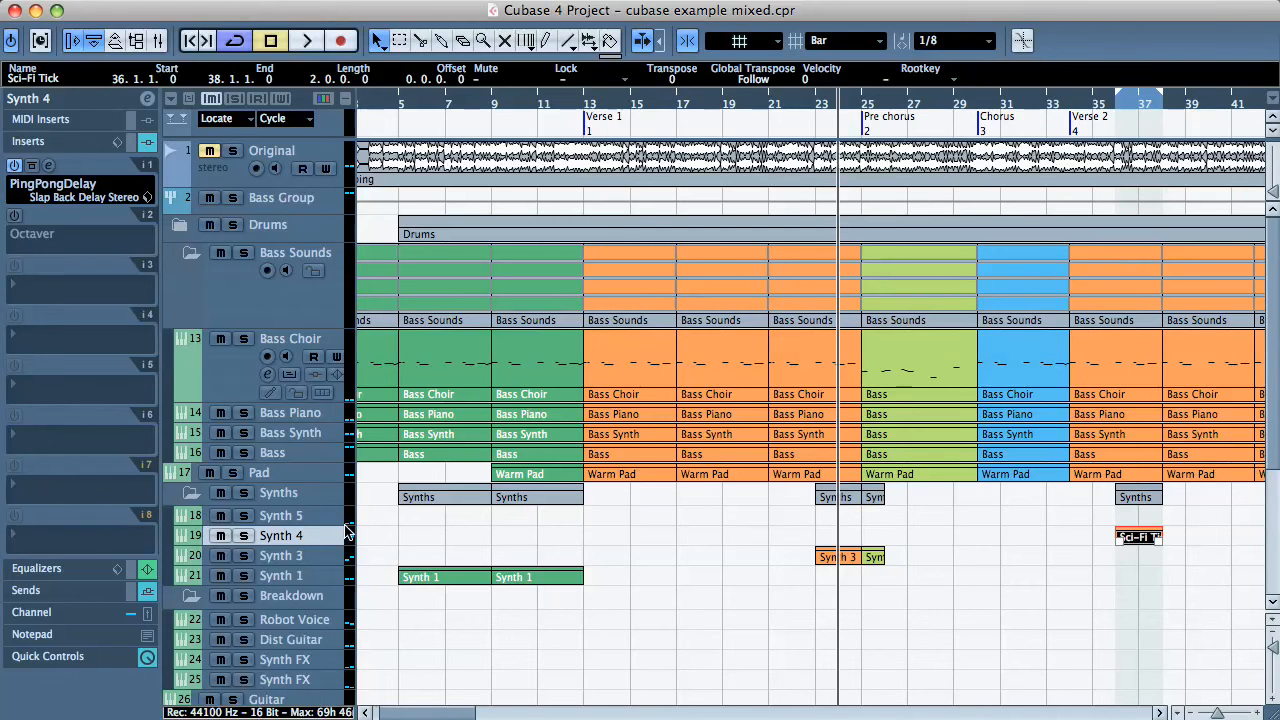
Open the Compressor insert on the Synth 3 track, watch its metering while playing into the Pre chorus, and close it
{"action": "left_click", "coordinate": [280, 556]}
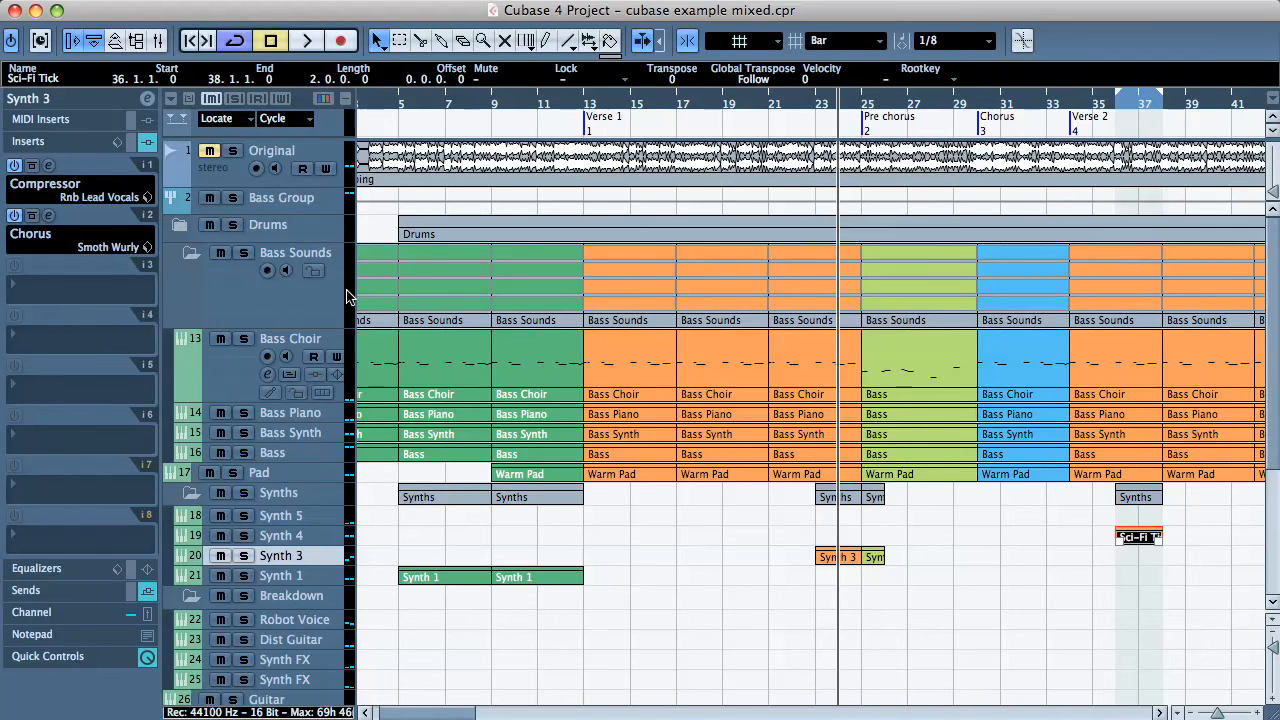
{"action": "left_click", "coordinate": [45, 184]}
{"action": "left_click", "coordinate": [48, 168]}
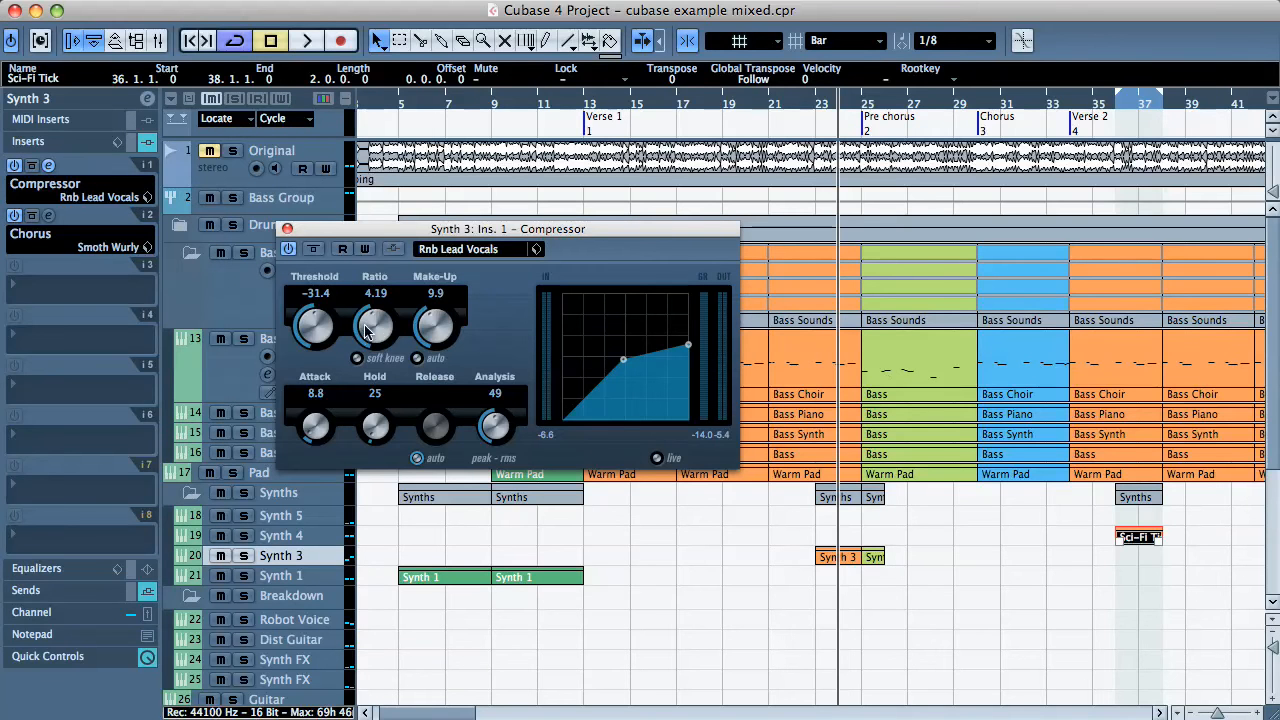
{"action": "left_click", "coordinate": [808, 110]}
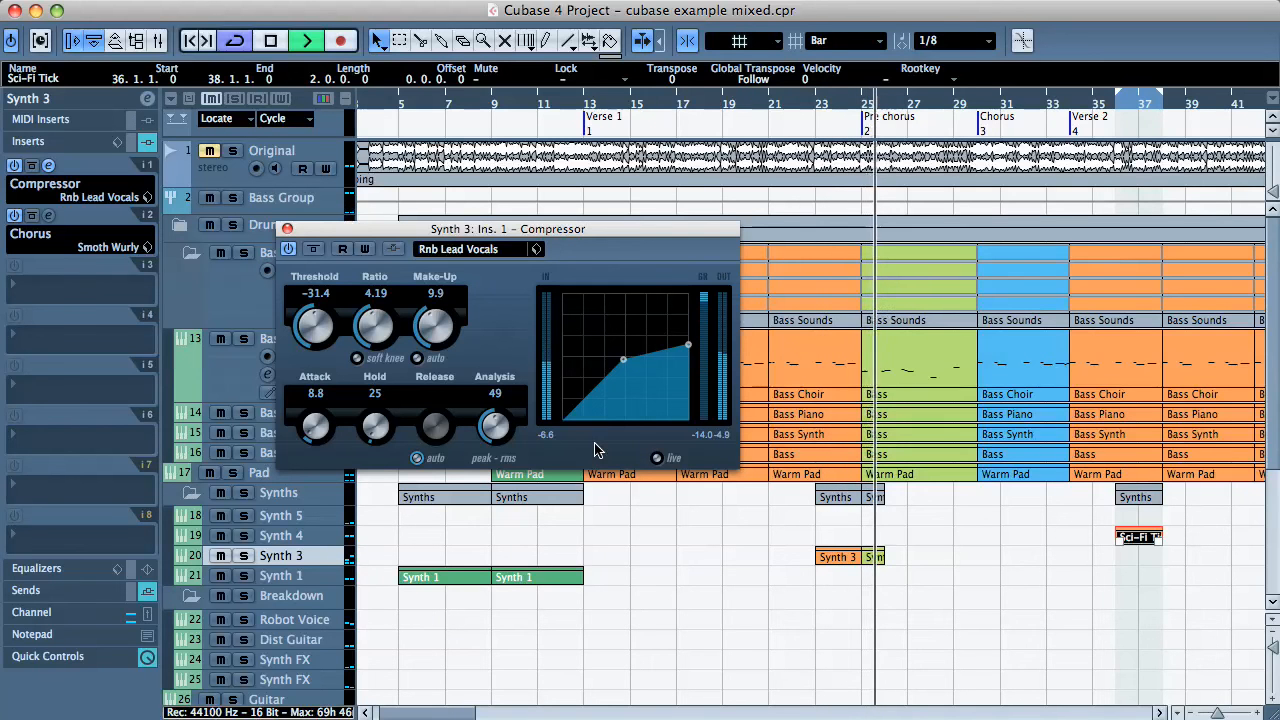
{"action": "key", "text": "space"}
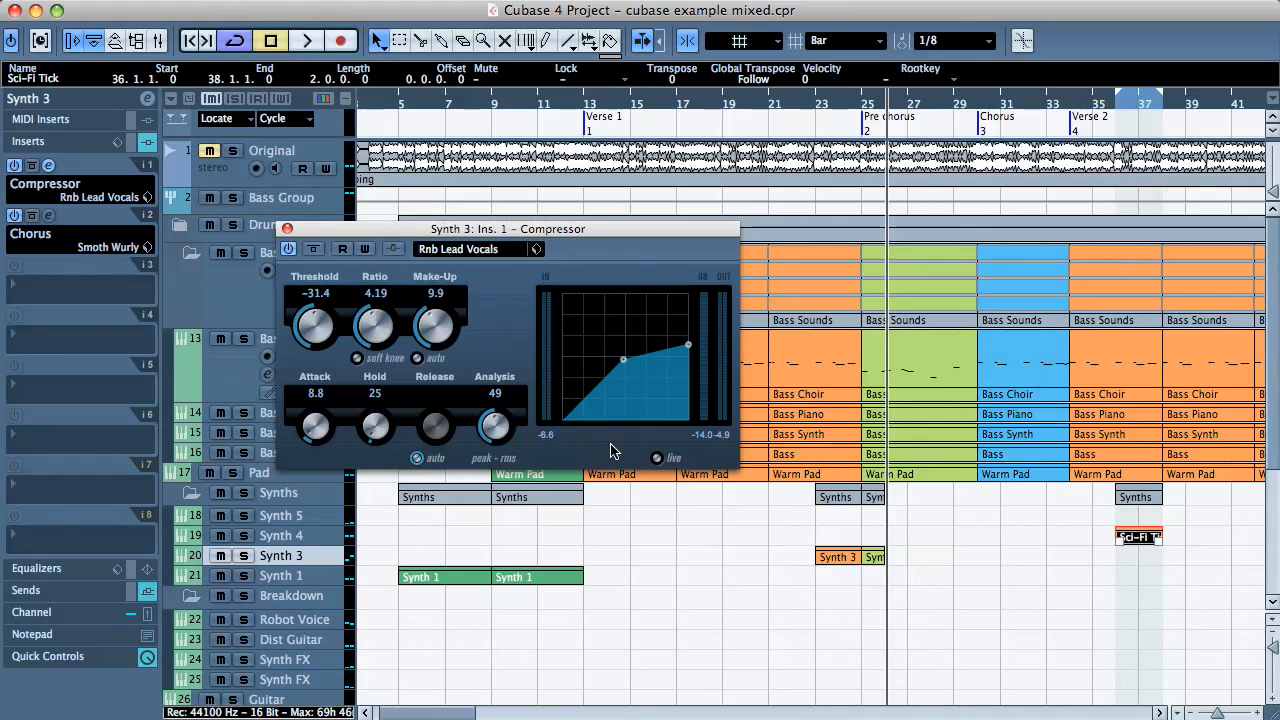
{"action": "left_click", "coordinate": [286, 229]}
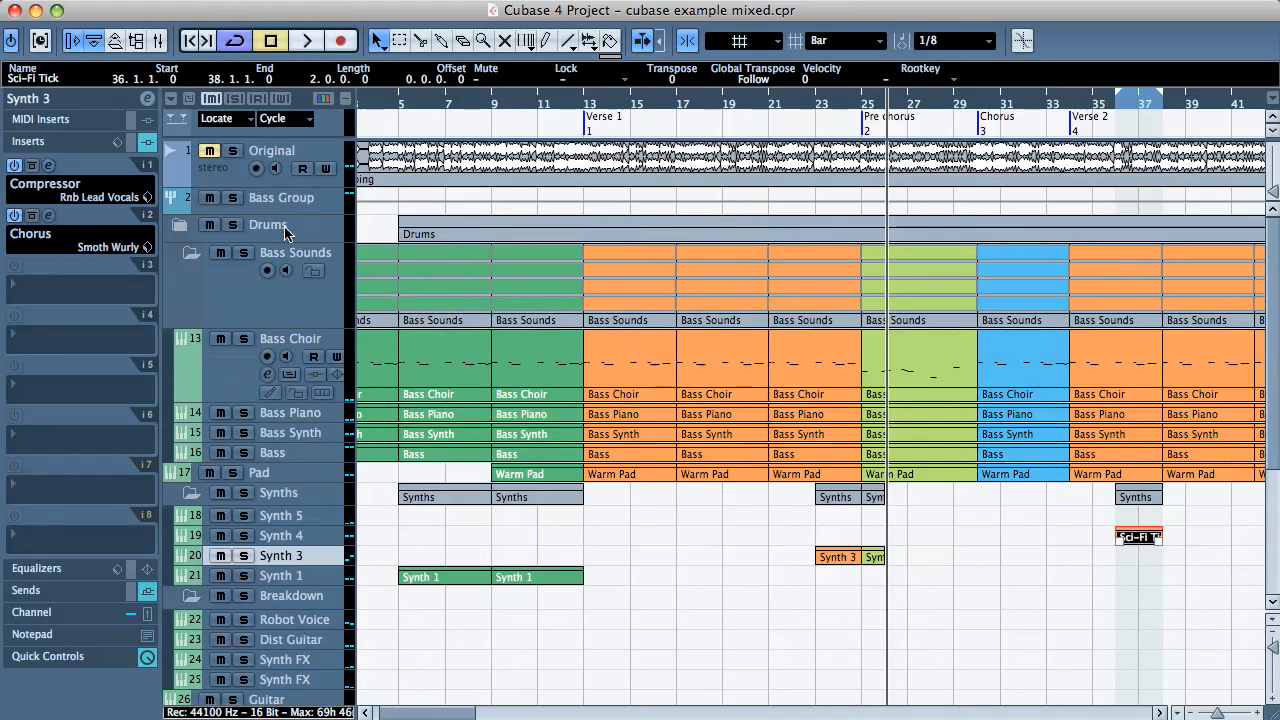
Return the playhead to the beginning of the Intro at bar 1
{"action": "left_click_drag", "start_coordinate": [437, 714], "coordinate": [431, 714]}
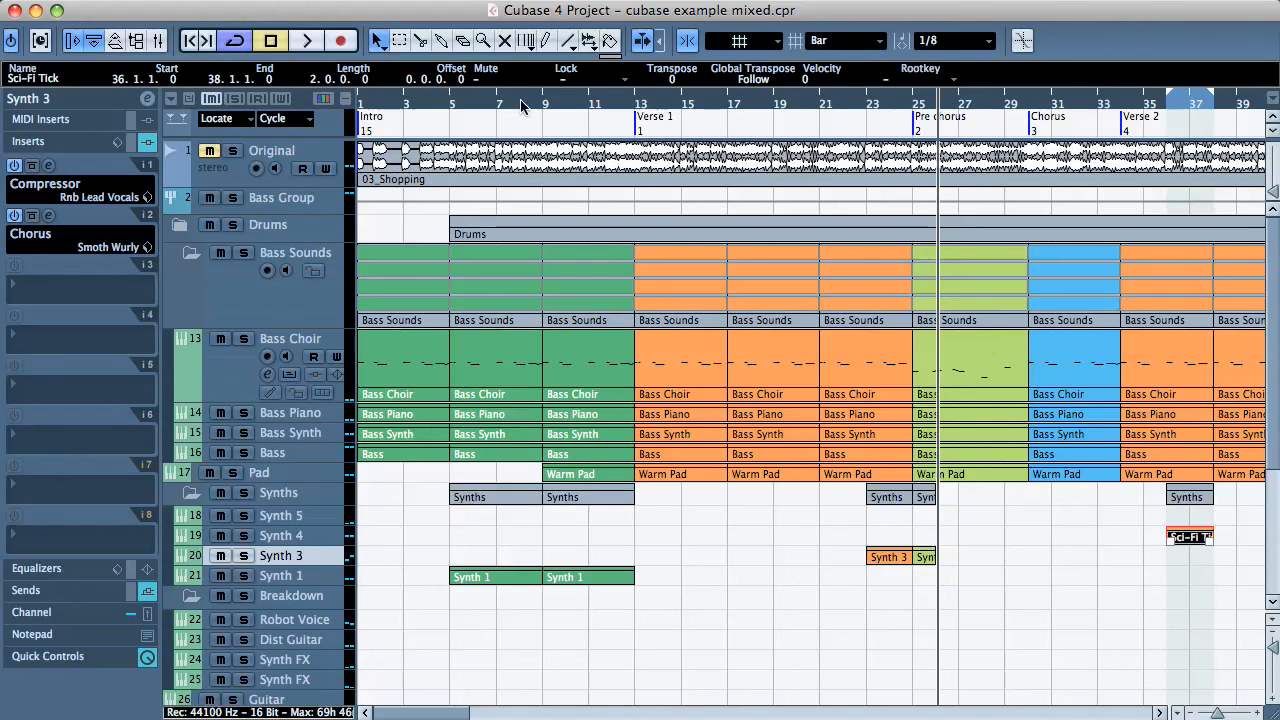
{"action": "left_click_drag", "start_coordinate": [520, 101], "coordinate": [506, 70]}
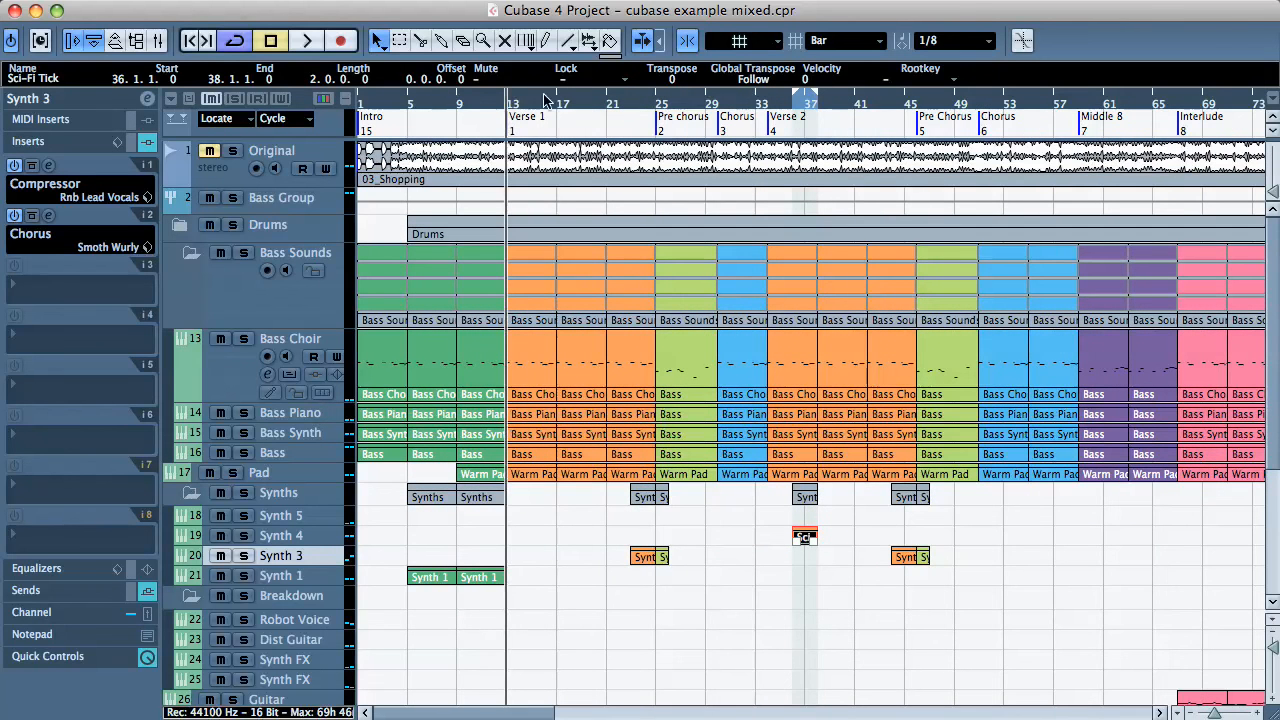
{"action": "left_click", "coordinate": [363, 102]}
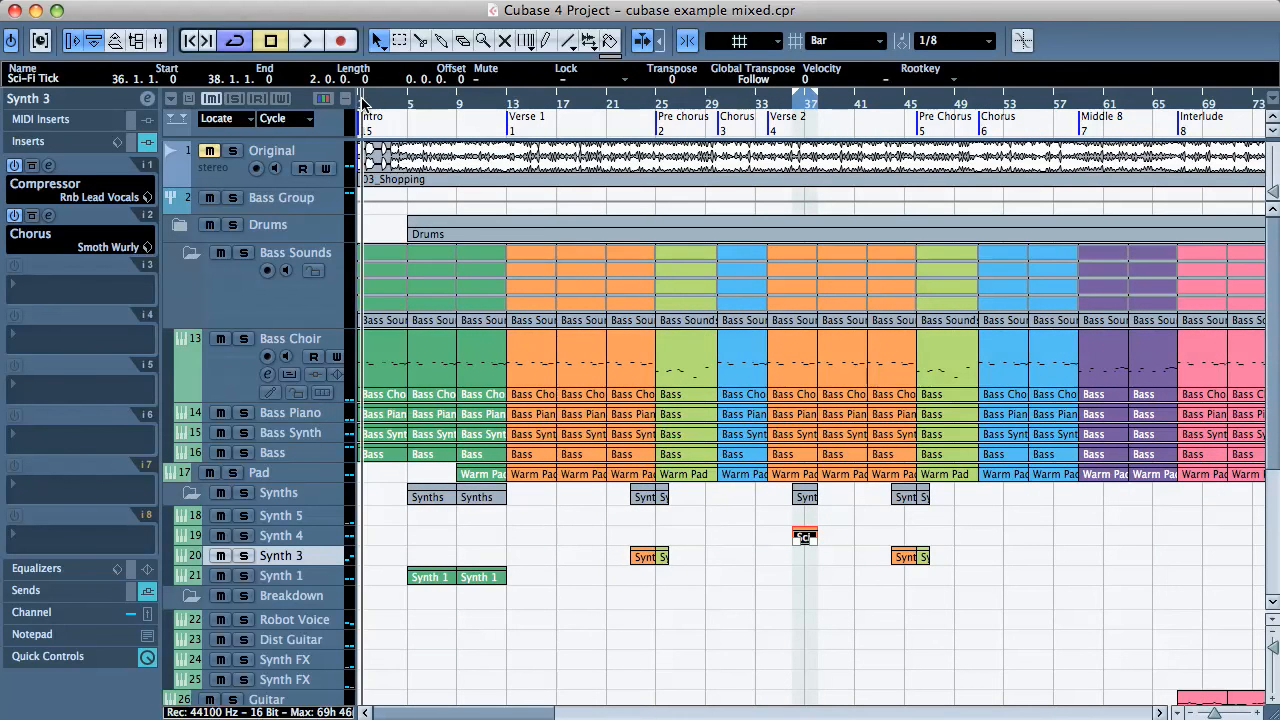